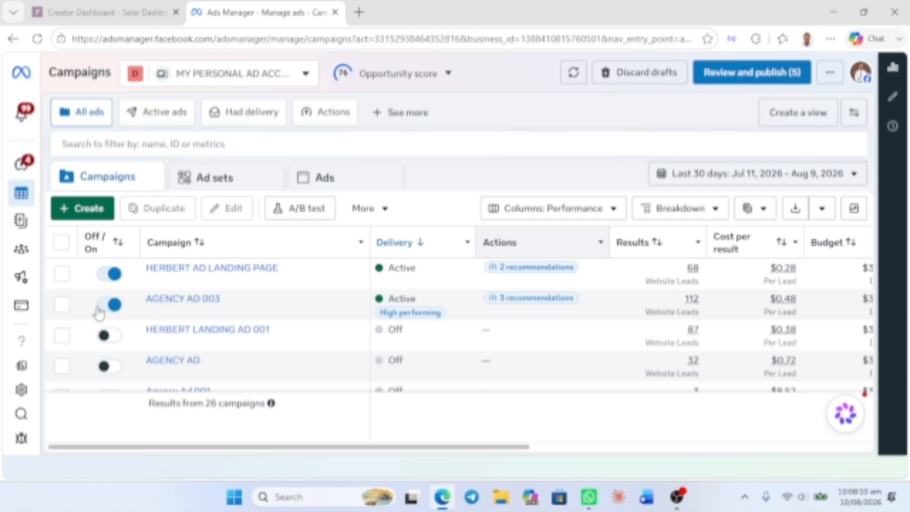
Step: Open Events Manager and start connecting a new data source of the Web type
mouse_move(21, 307)
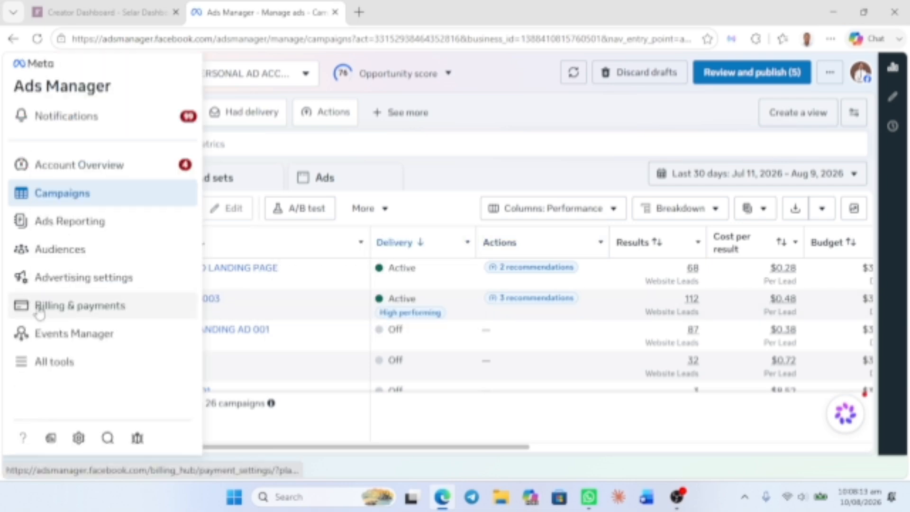
left_click(63, 342)
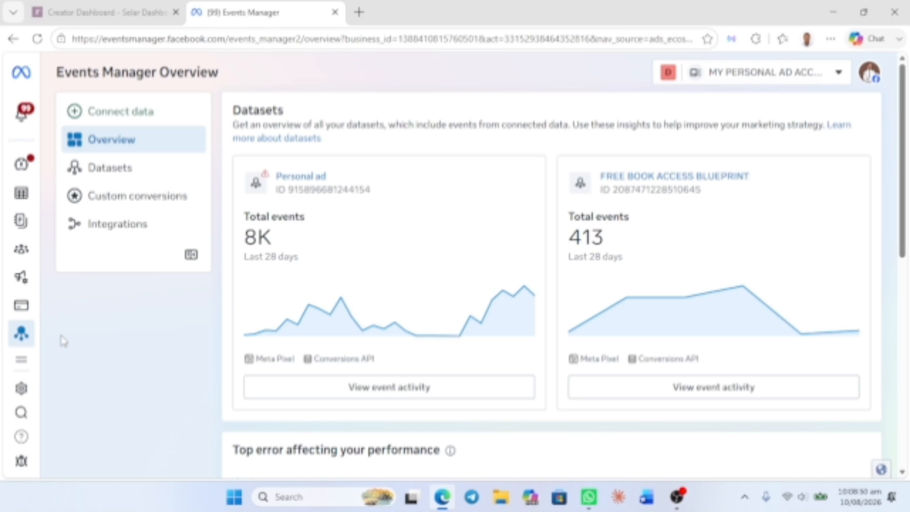
left_click(144, 118)
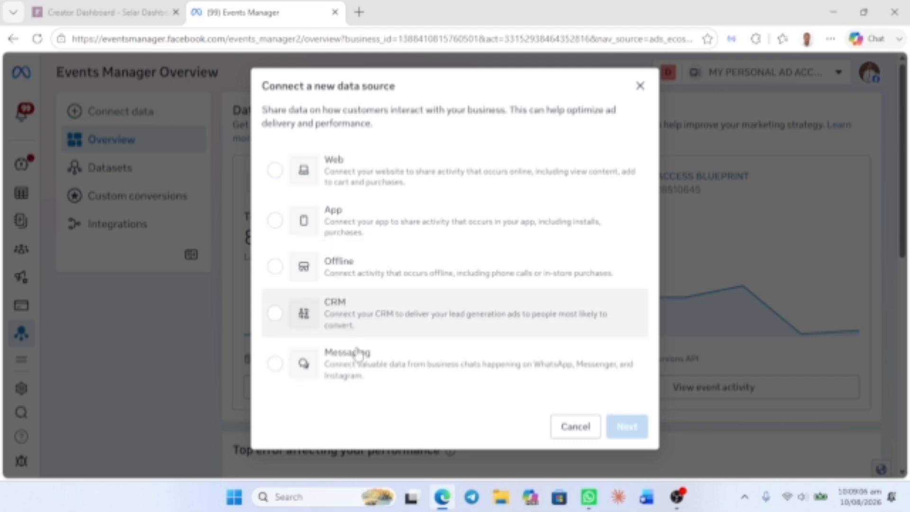
left_click(377, 183)
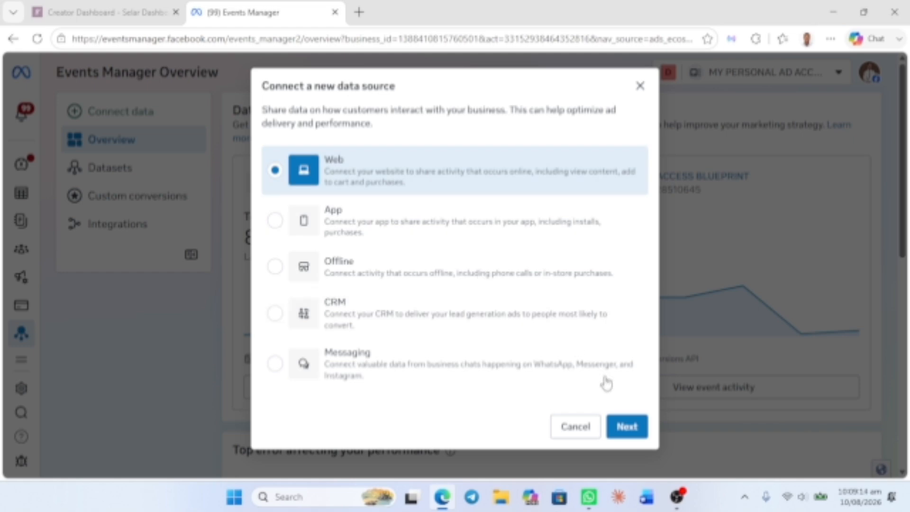
left_click(627, 426)
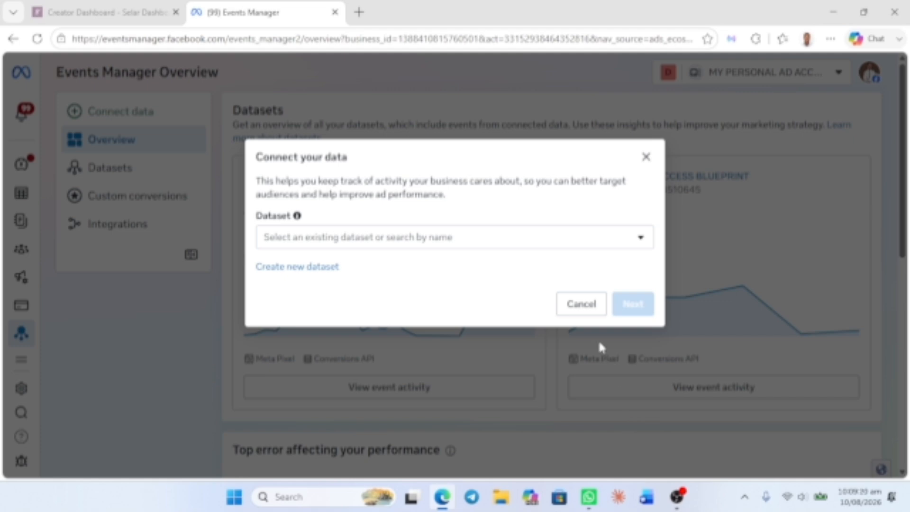
Step: Start a new dataset for the web data source and name it SELAR
left_click(325, 275)
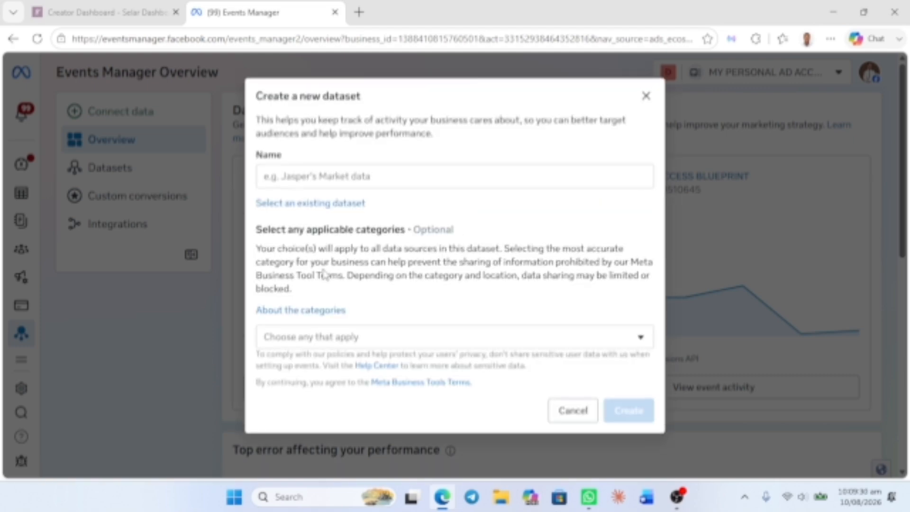
left_click(348, 176)
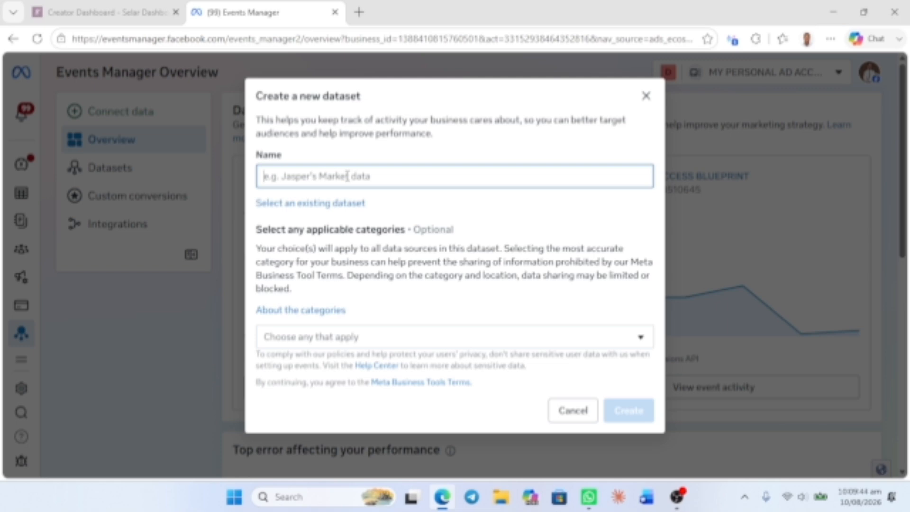
type("SELAR")
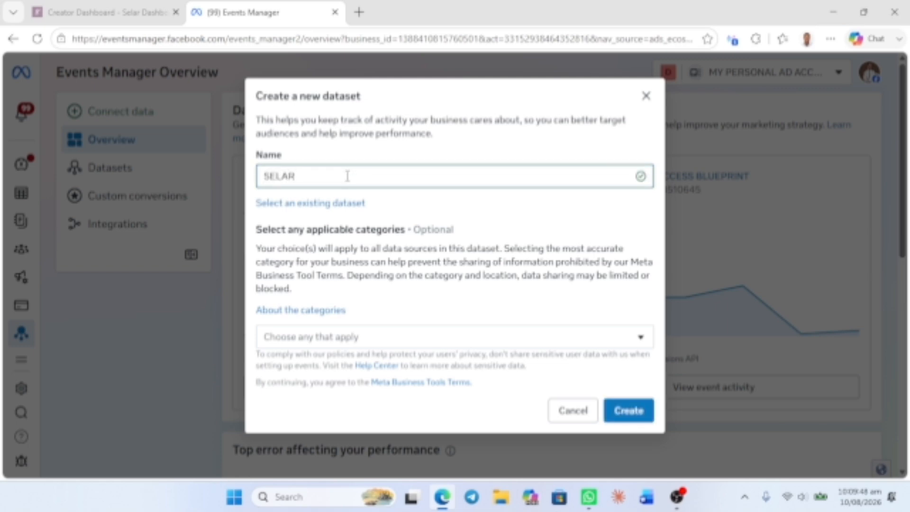
Step: Look through the optional dataset categories, leave them all unselected, and create the SELAR dataset
left_click(359, 338)
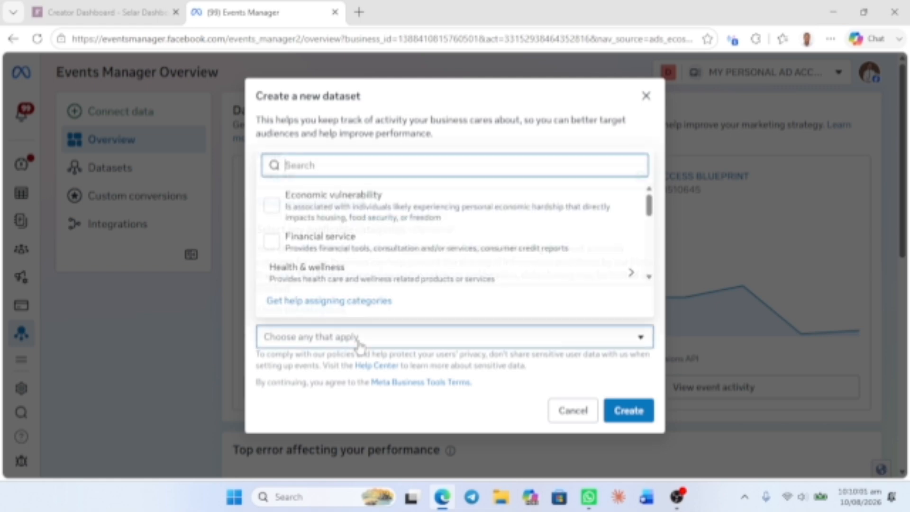
scroll(356, 286, "down", 1)
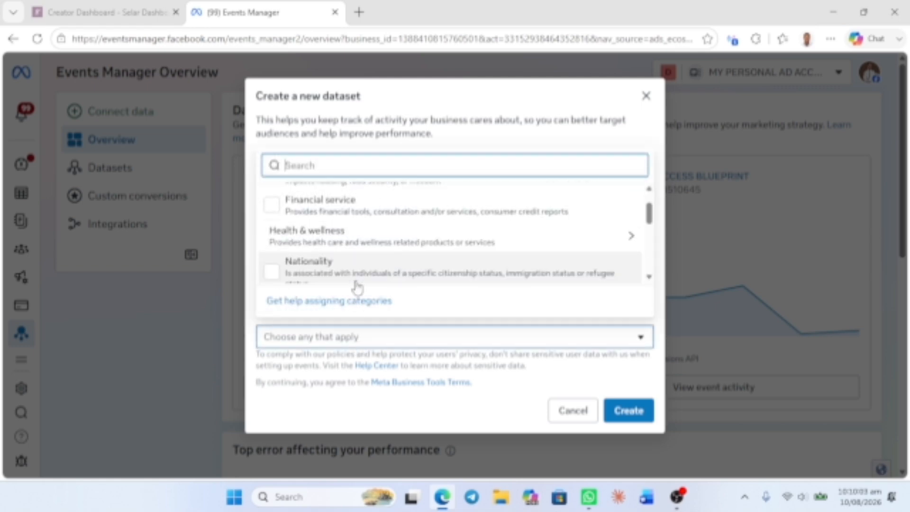
scroll(357, 285, "up", 1)
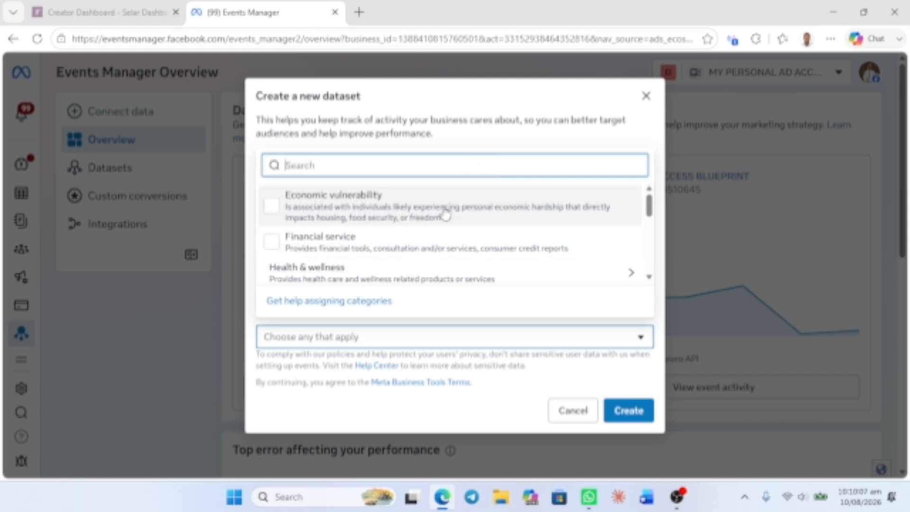
mouse_move(437, 230)
scroll(434, 233, "down", 2)
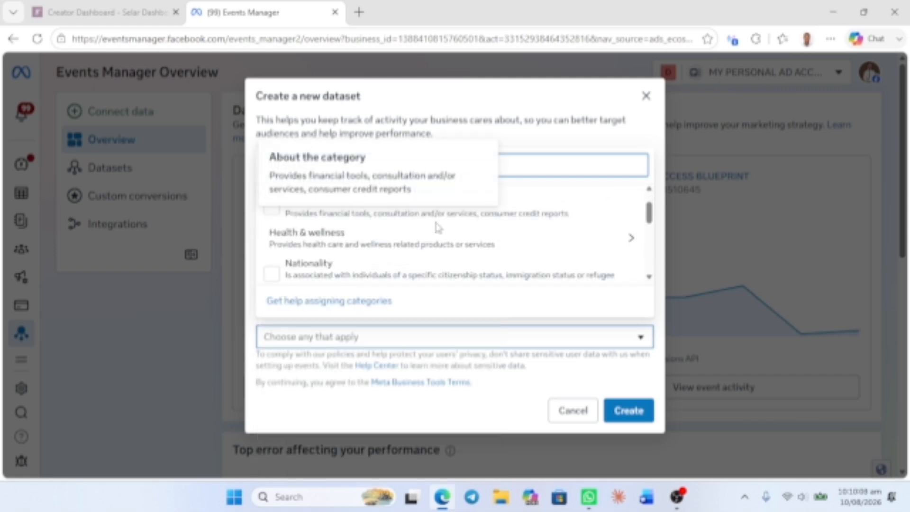
scroll(426, 239, "down", 3)
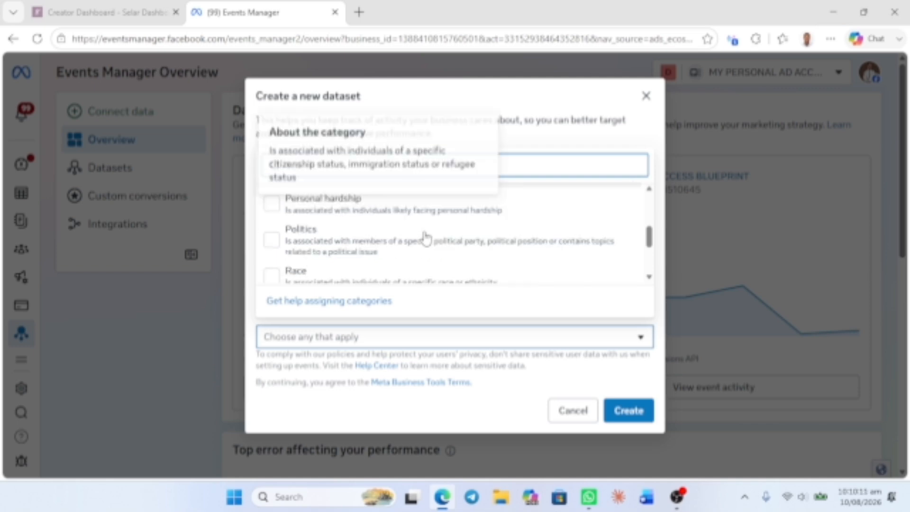
scroll(427, 240, "down", 2)
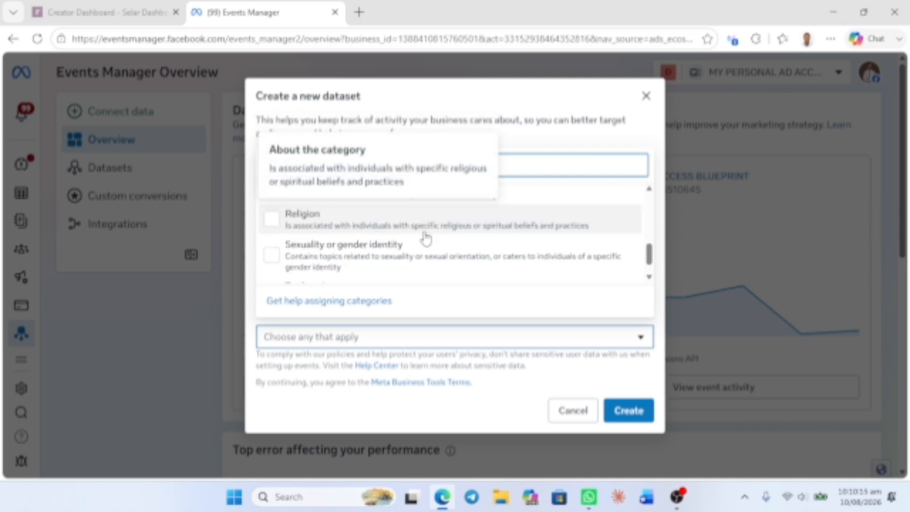
scroll(427, 239, "down", 3)
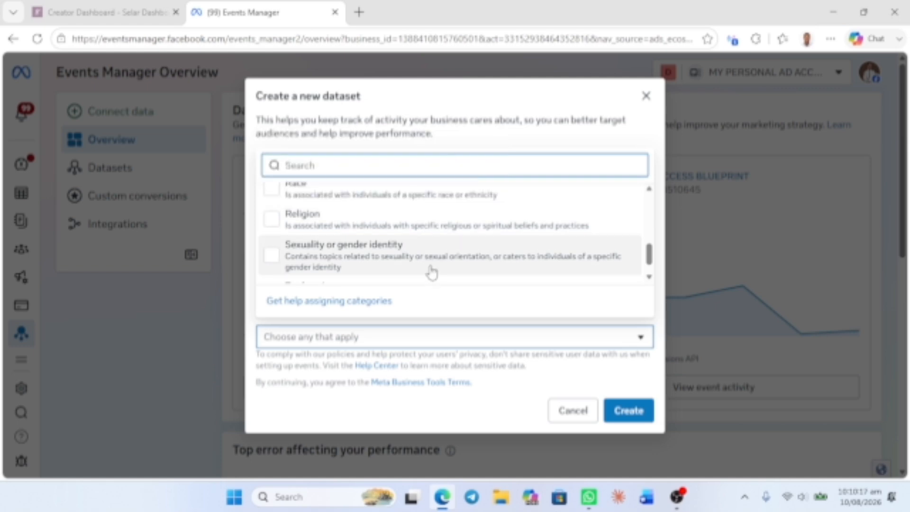
mouse_move(431, 270)
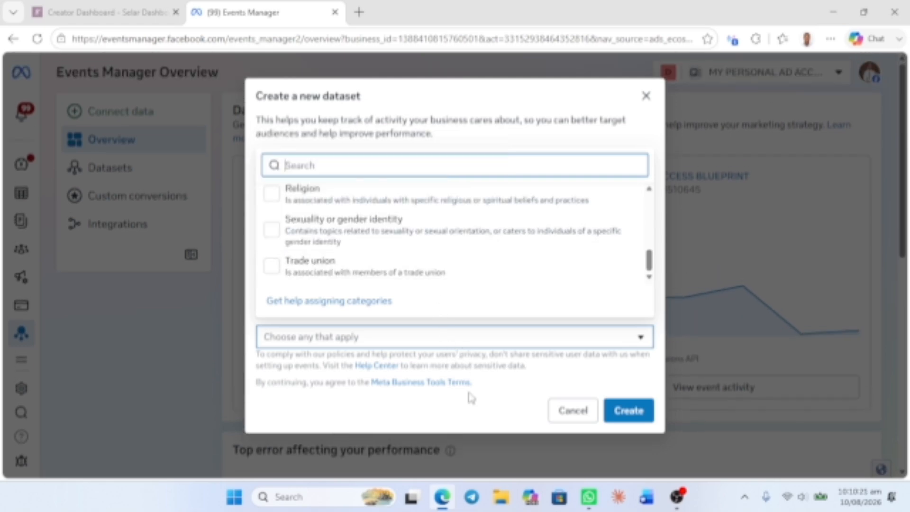
left_click(470, 397)
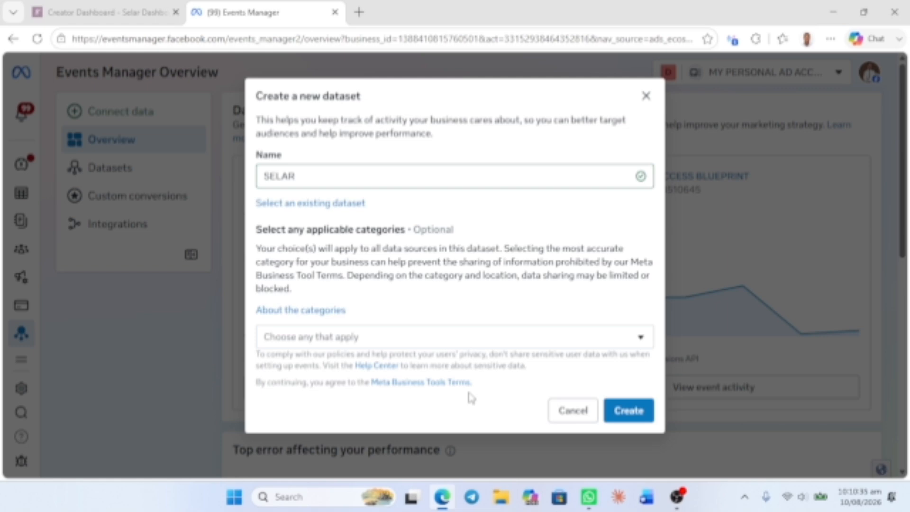
left_click(626, 409)
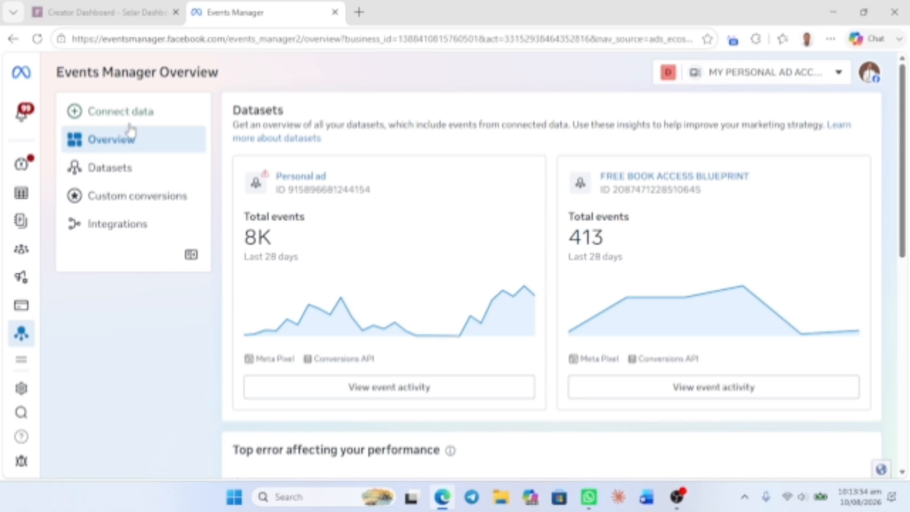
Step: Examine the Personal ad dataset's overview, from its setup status down to its list of events
left_click(131, 181)
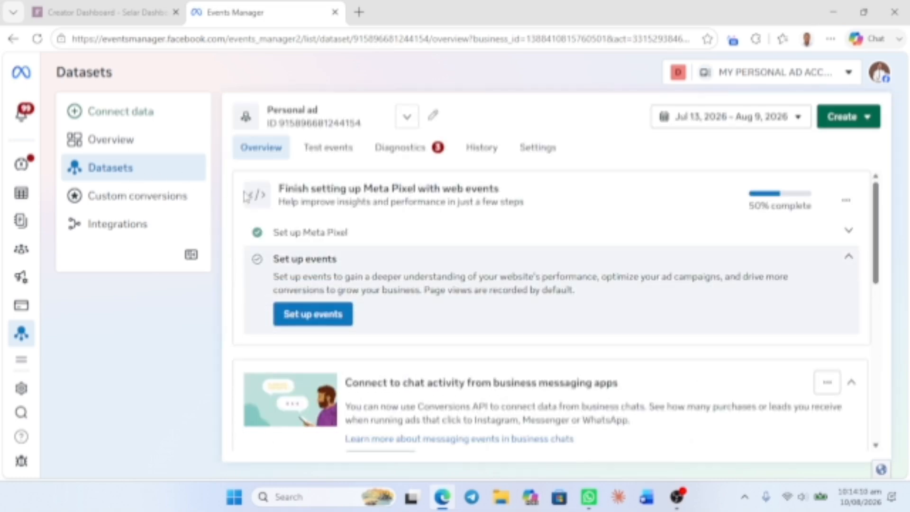
scroll(360, 269, "down", 4)
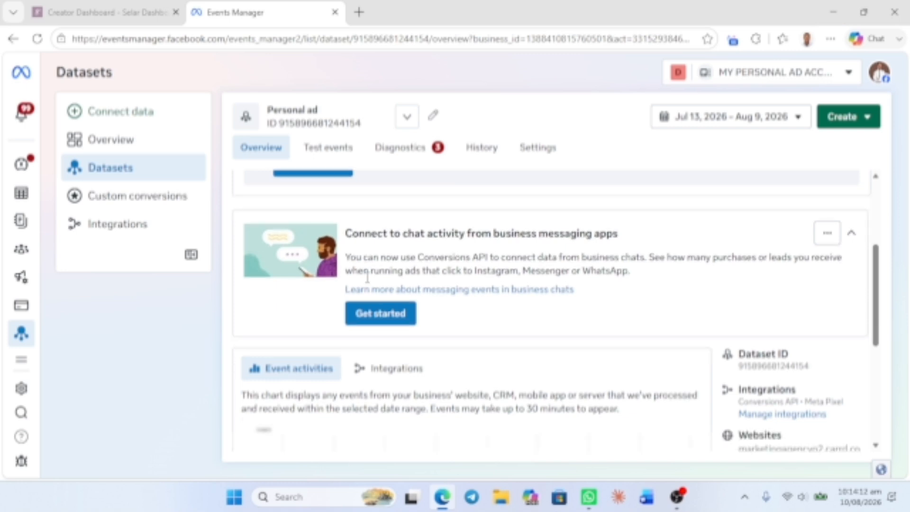
scroll(368, 282, "down", 3)
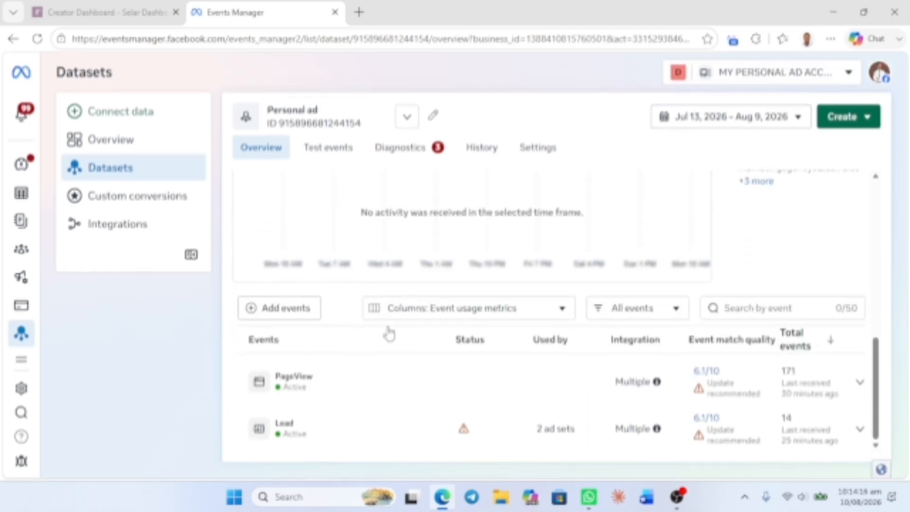
scroll(402, 379, "up", 5)
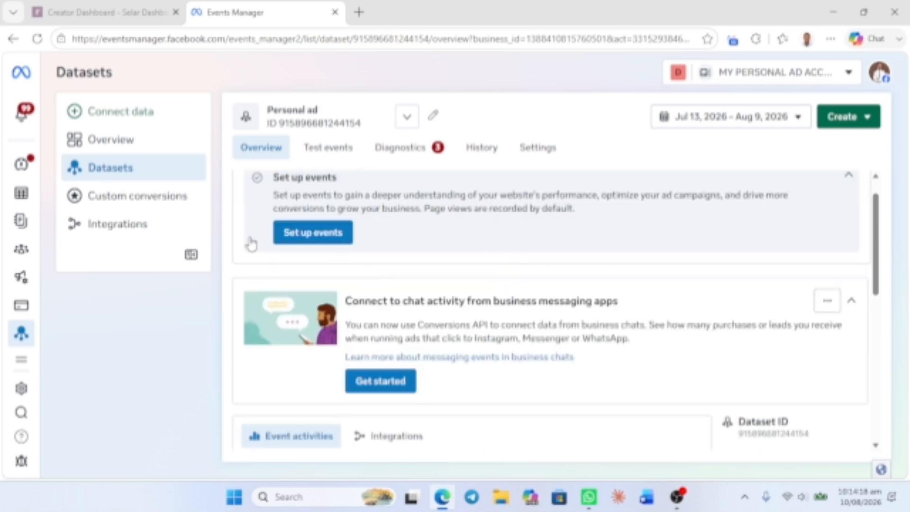
Step: Open the SELAR dataset from the Events Manager overview and copy its dataset ID
left_click(158, 147)
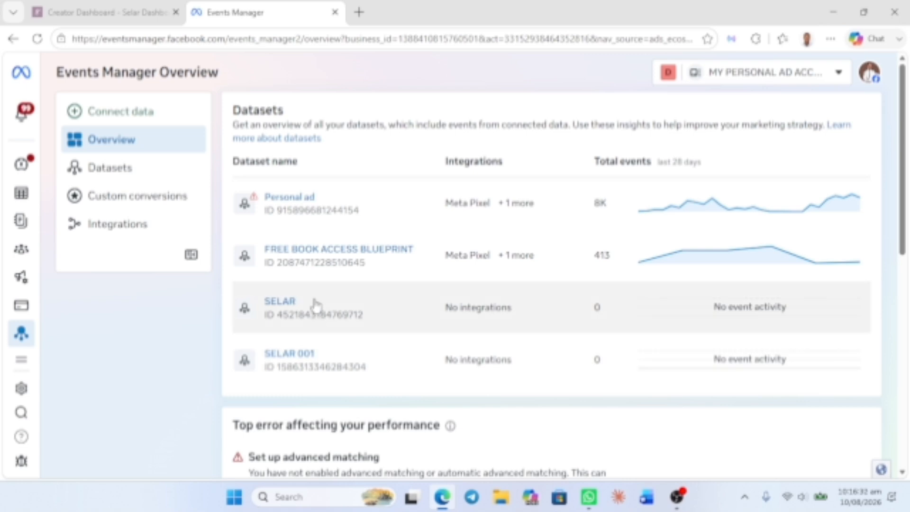
left_click(315, 305)
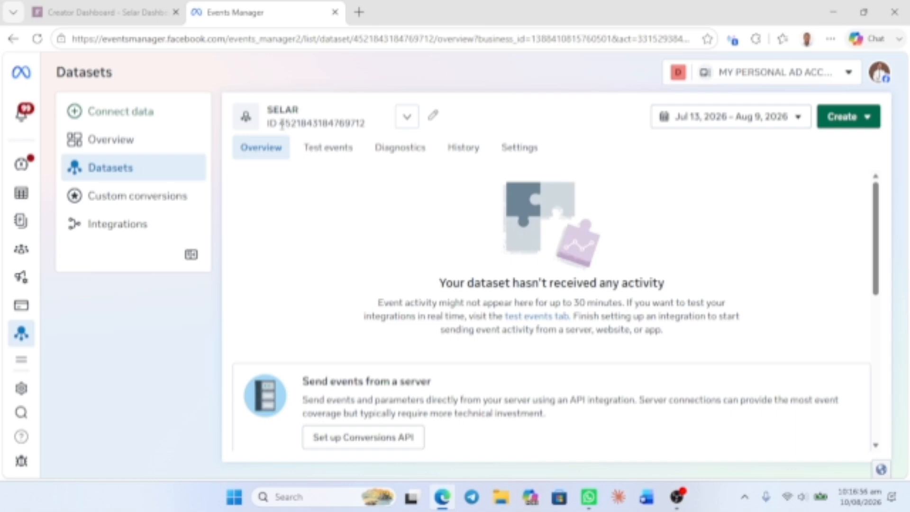
left_click_drag(280, 124, 369, 125)
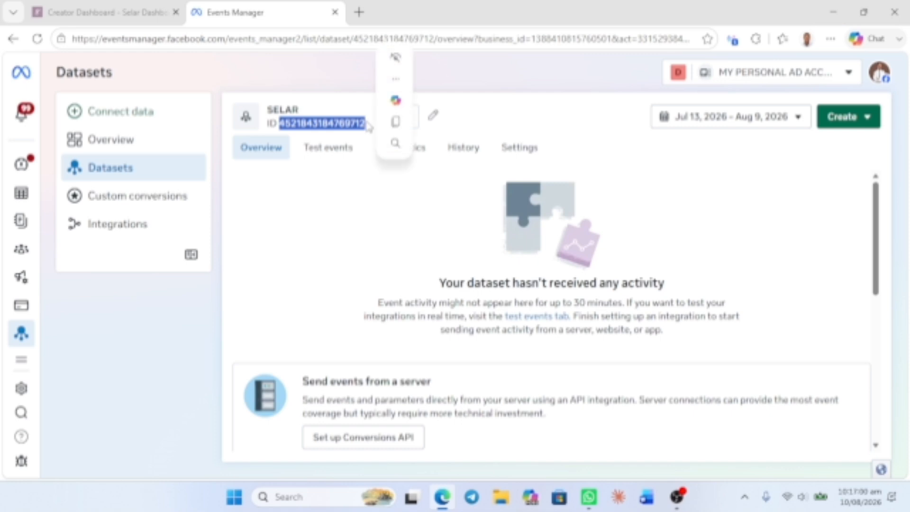
key("ctrl+c")
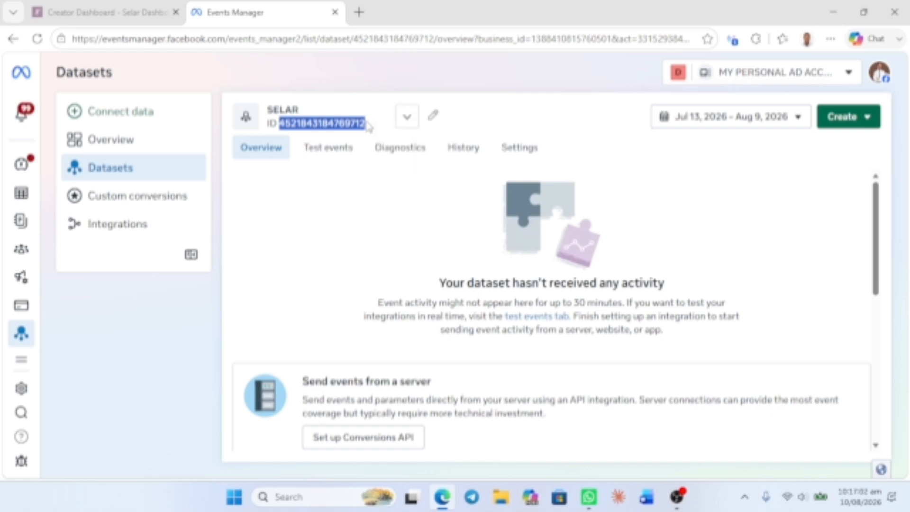
Step: Switch to the Selar creator dashboard and open its Facebook Pixel + Conv API integration settings
left_click(115, 18)
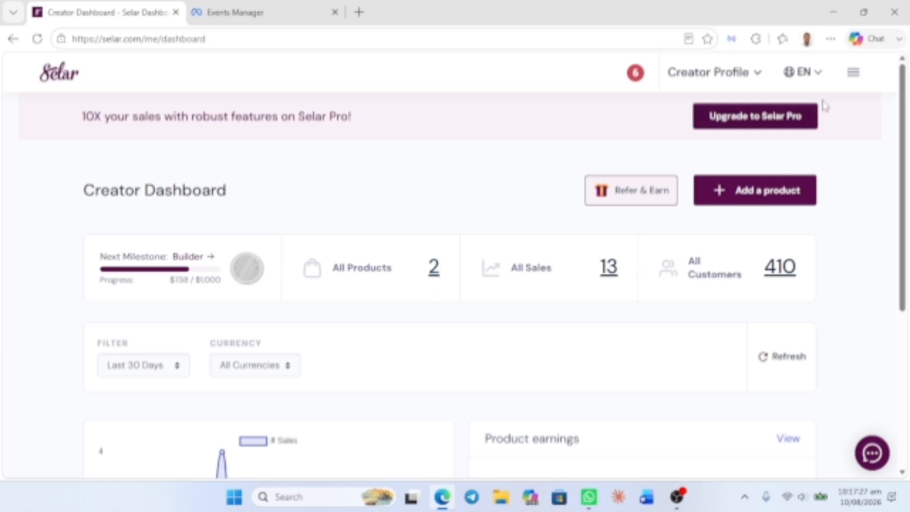
left_click(852, 75)
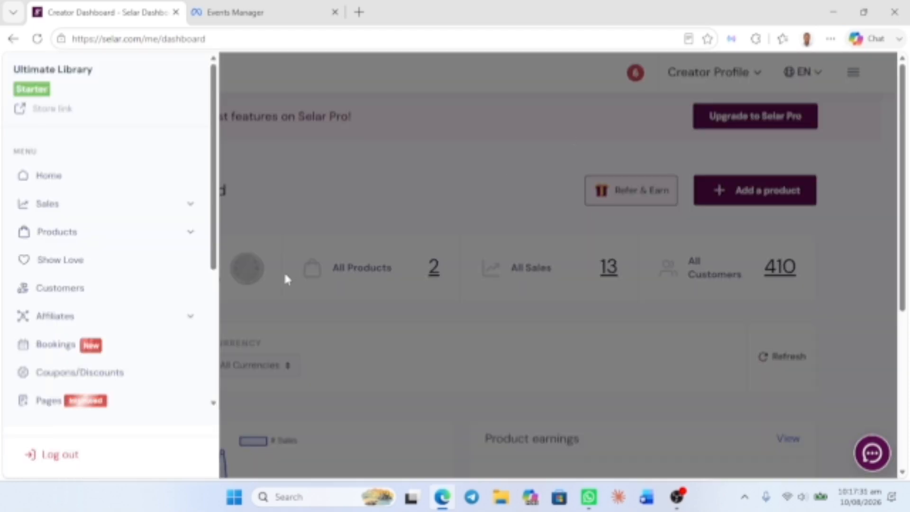
scroll(159, 329, "down", 3)
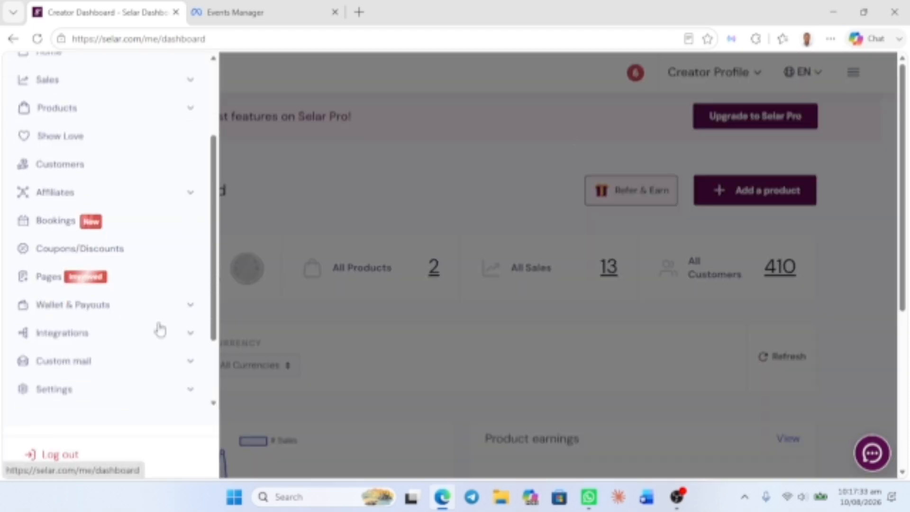
scroll(159, 327, "down", 2)
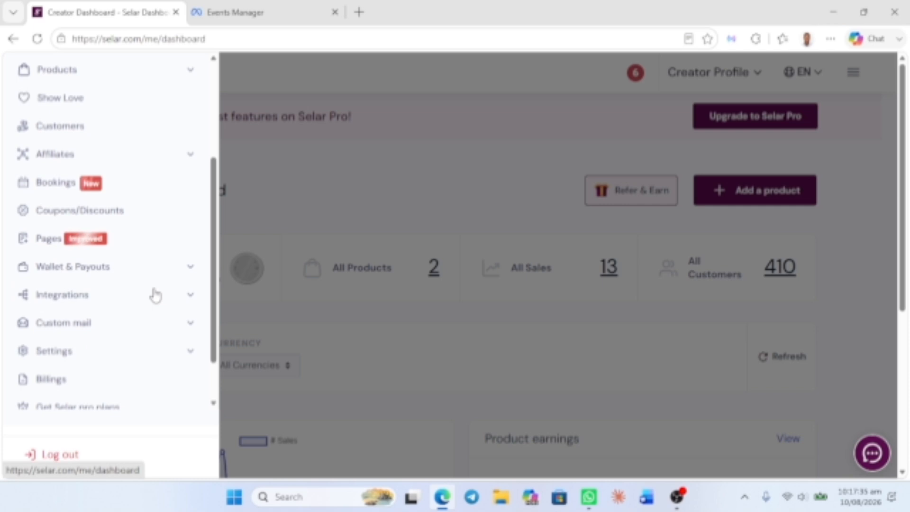
left_click(155, 295)
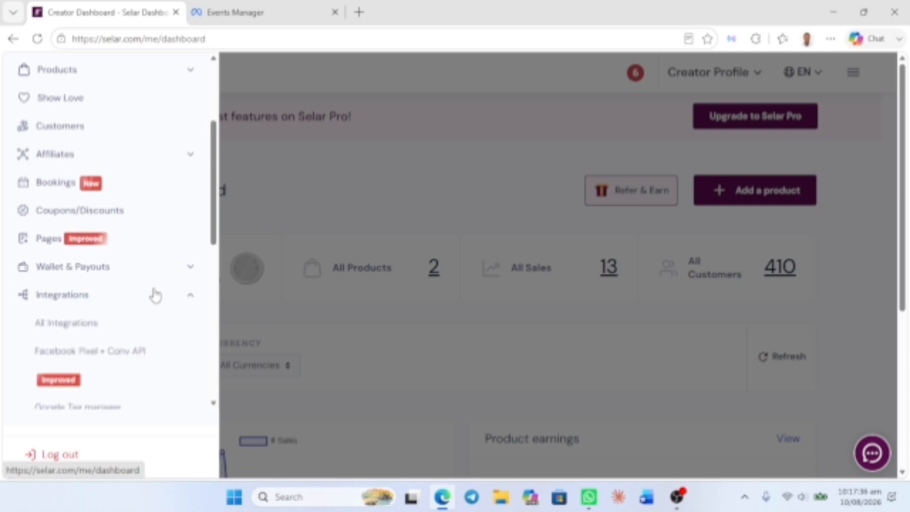
left_click(116, 358)
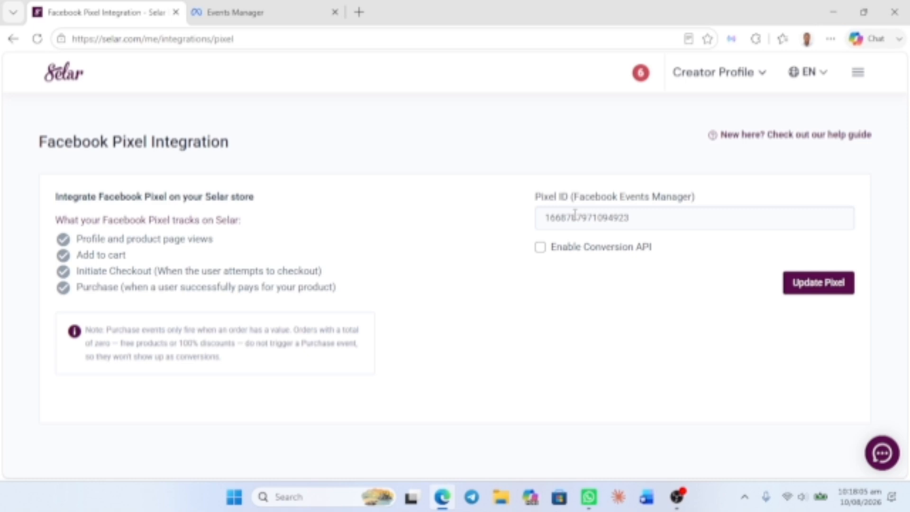
Step: Replace the Pixel ID with the copied SELAR dataset ID and update the pixel
double_click(575, 218)
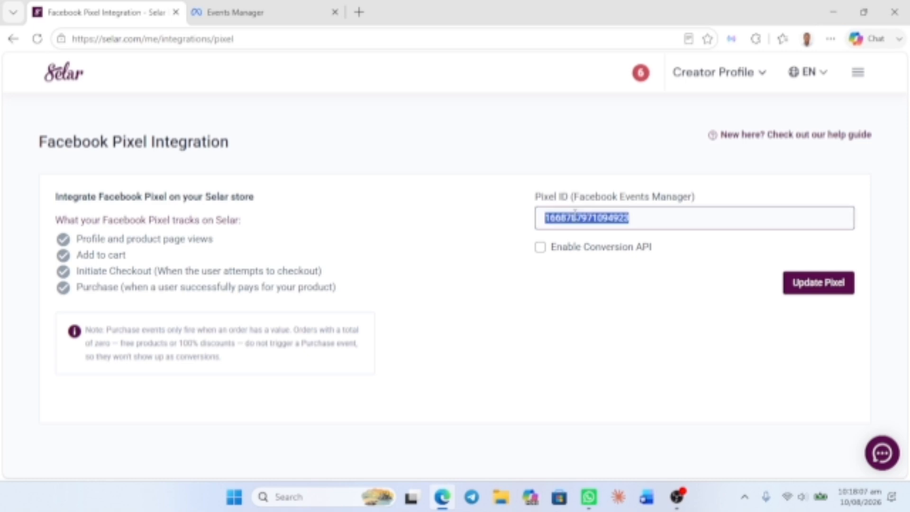
key("ctrl+v")
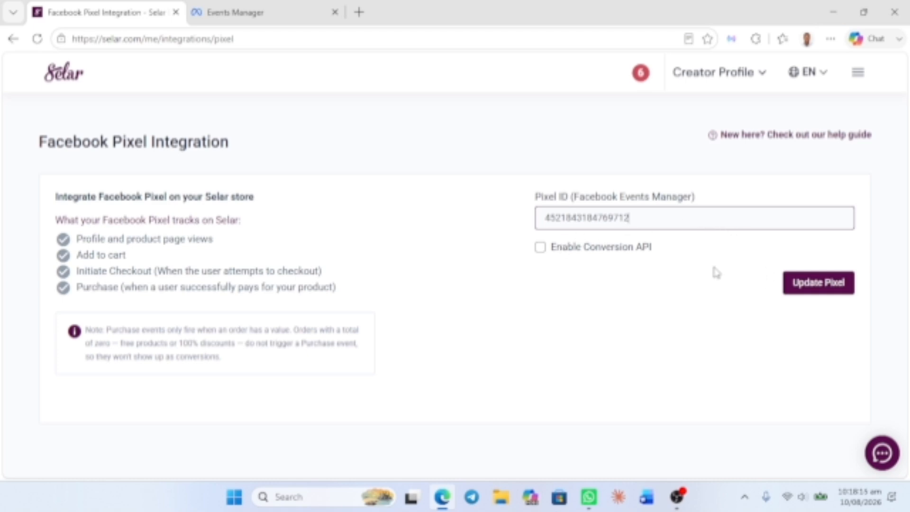
left_click(820, 287)
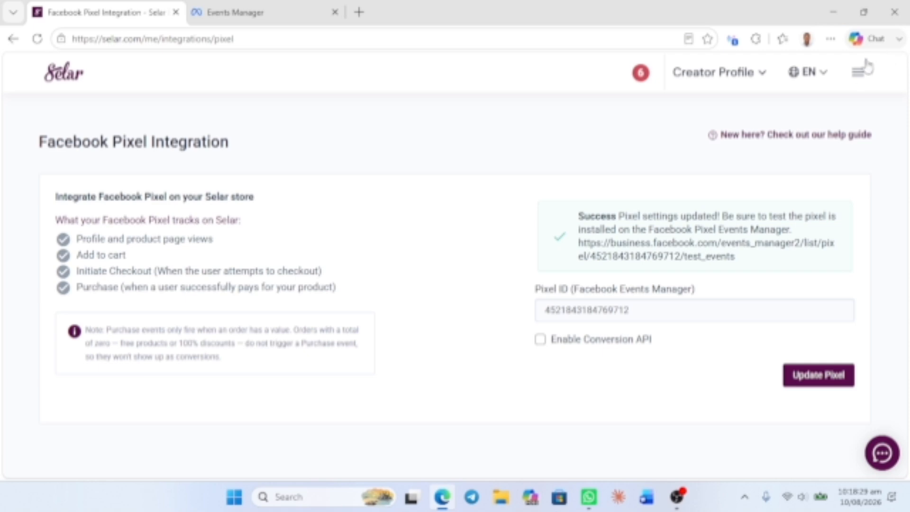
Step: Open the public page of The Complete Life Library from the store's list of all products
left_click(858, 75)
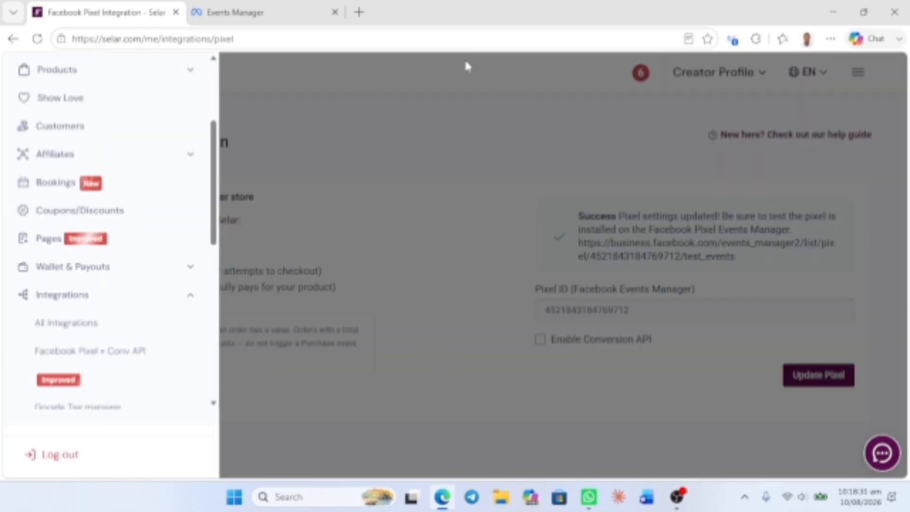
left_click(132, 76)
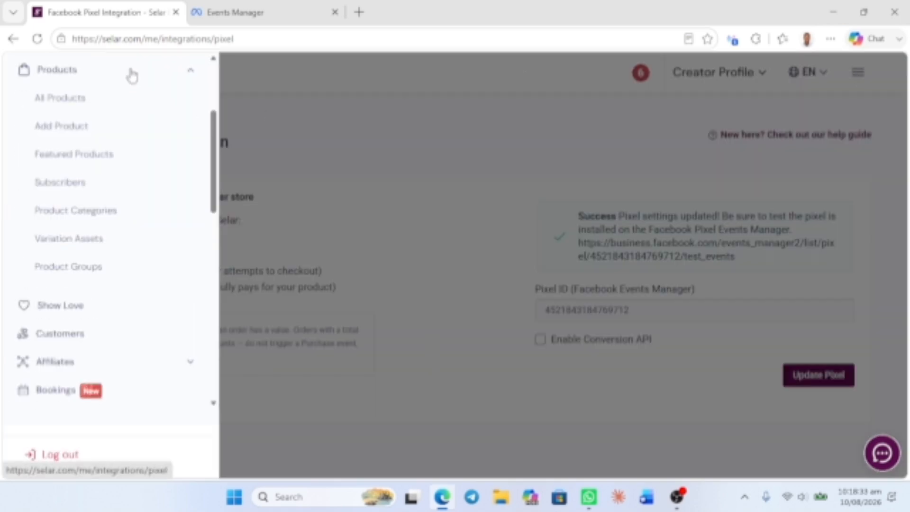
left_click(113, 103)
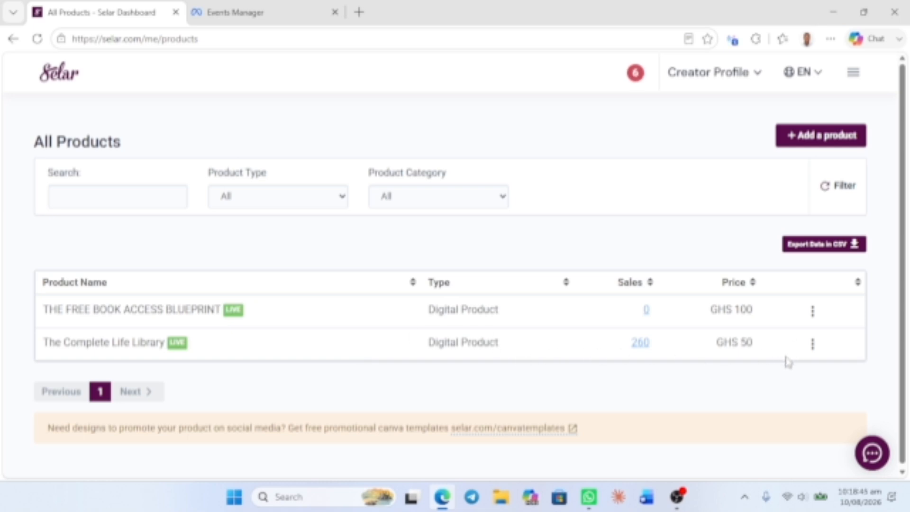
left_click(814, 344)
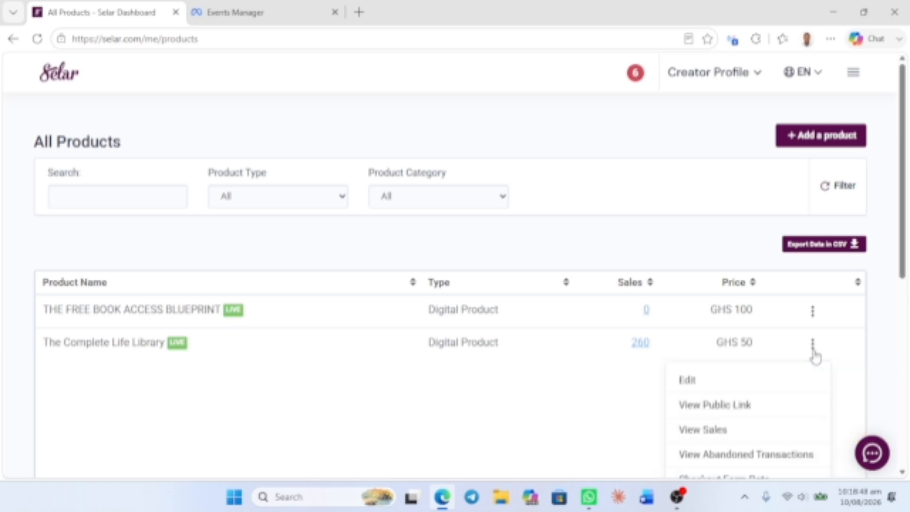
left_click(716, 406)
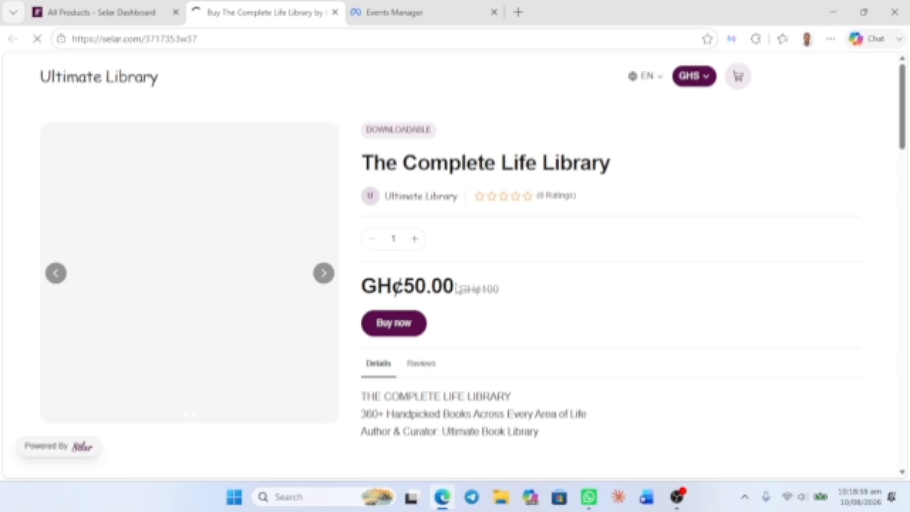
scroll(416, 292, "down", 1)
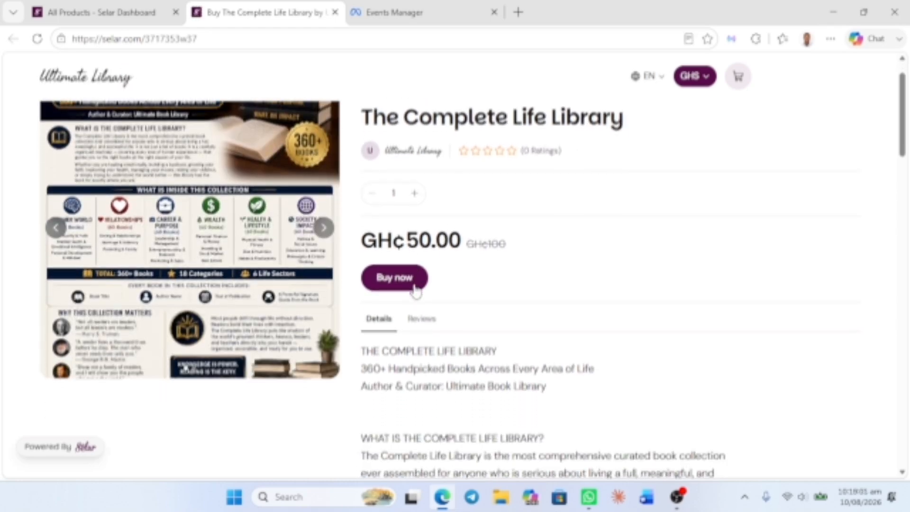
scroll(416, 292, "down", 4)
scroll(416, 290, "up", 2)
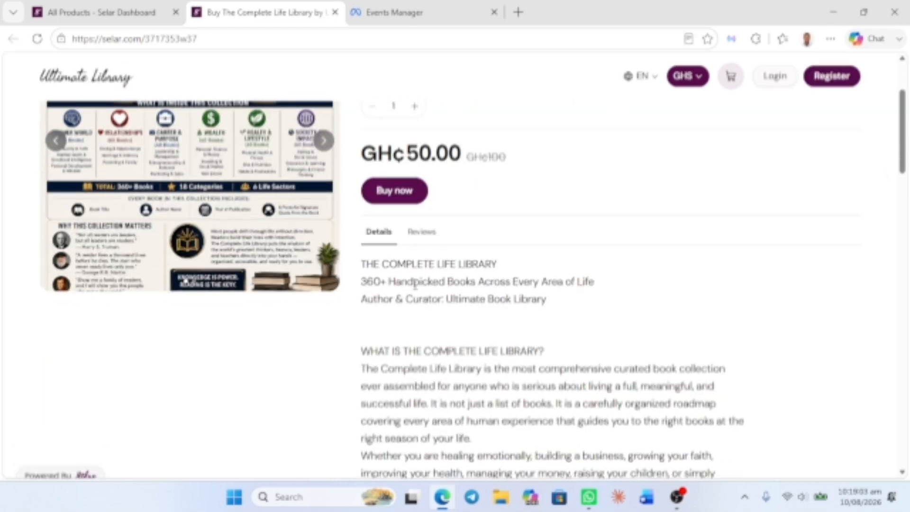
scroll(416, 291, "up", 3)
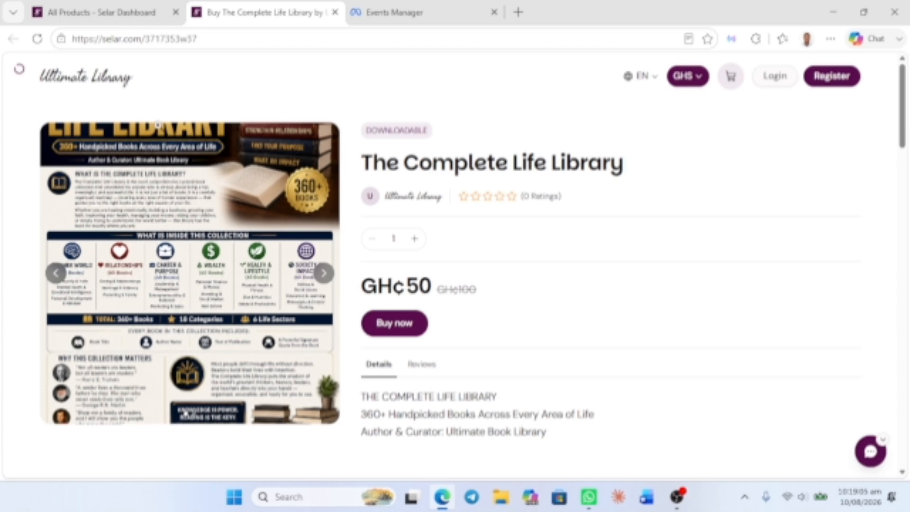
Step: Copy the full web address of The Complete Life Library product page
left_click(193, 39)
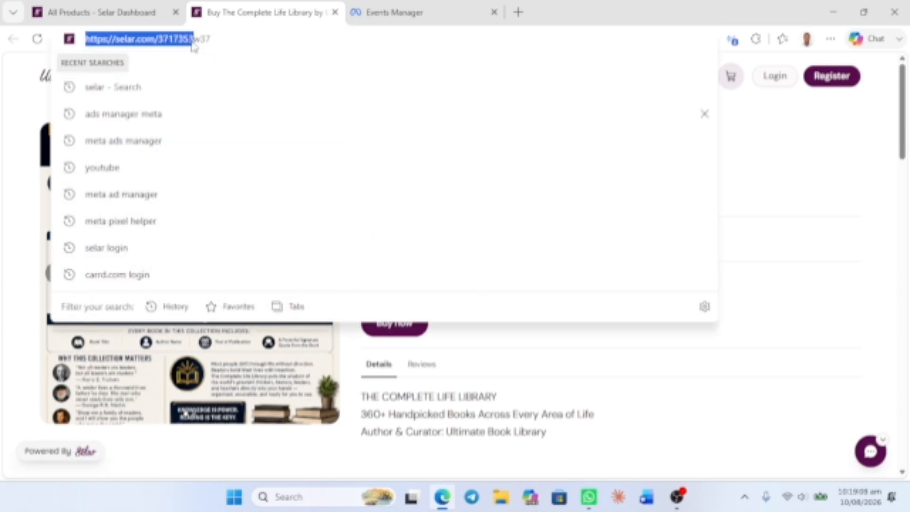
left_click(192, 40)
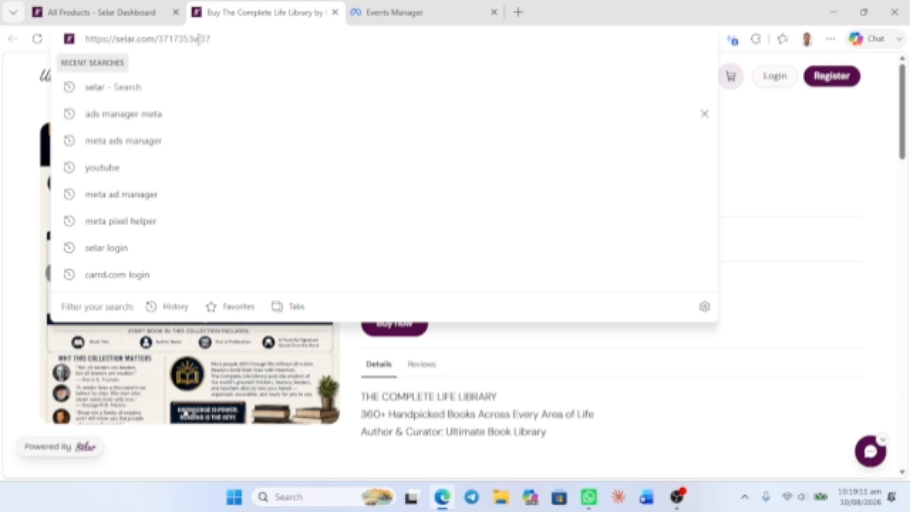
double_click(198, 40)
triple_click(198, 41)
key("ctrl+c")
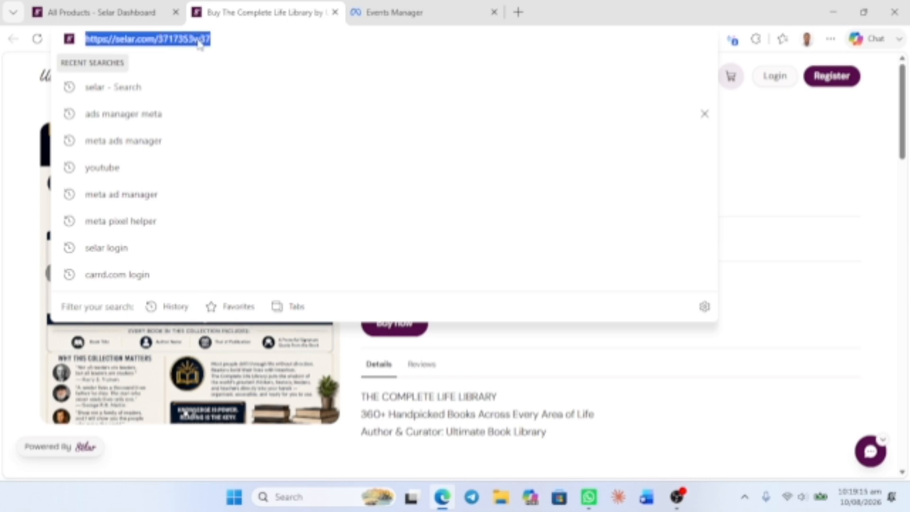
left_click(34, 164)
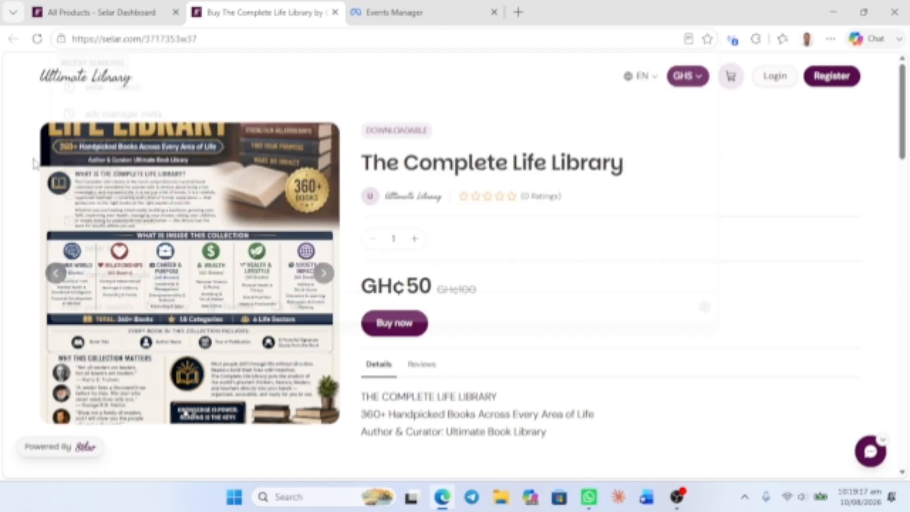
Step: Switch to Events Manager, open event testing for the SELAR dataset and choose Website as the marketing channel
left_click(375, 16)
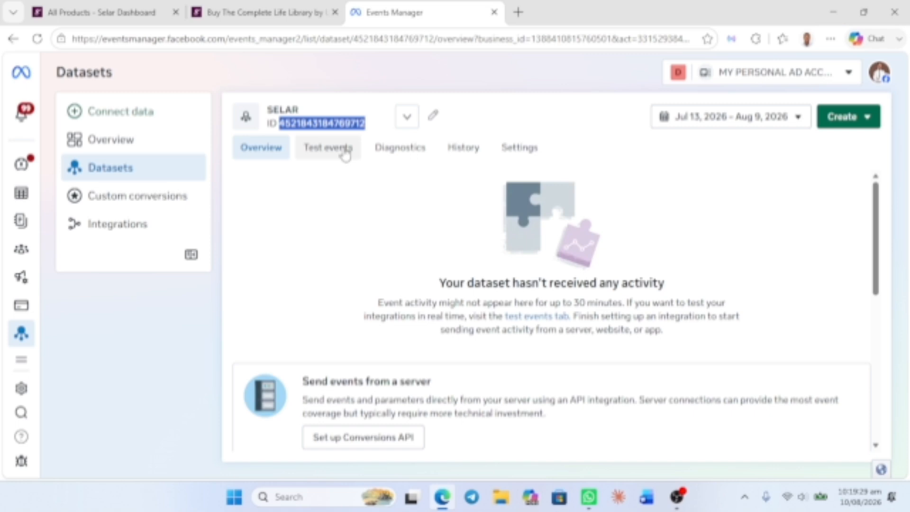
left_click(346, 155)
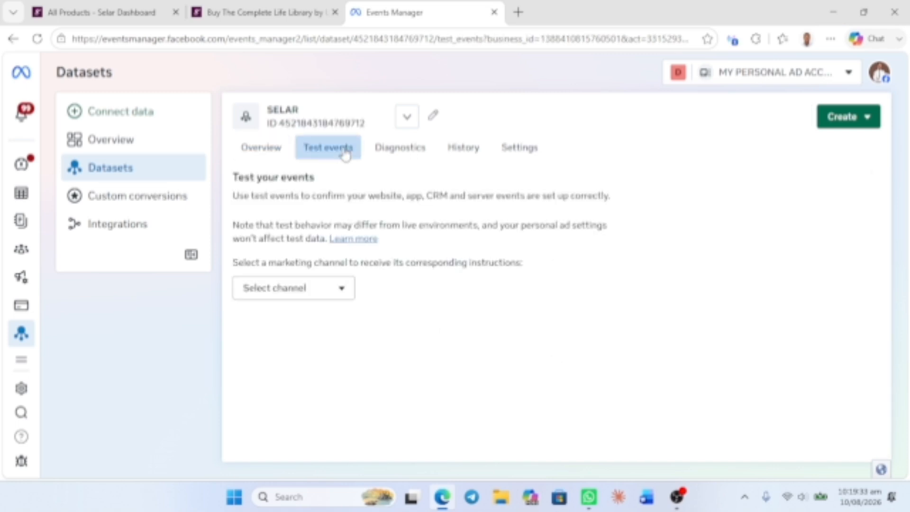
left_click(301, 296)
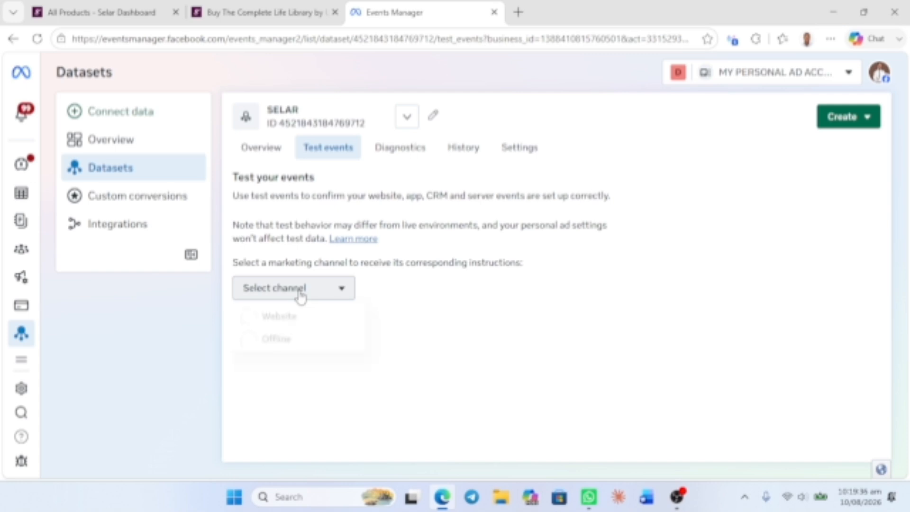
left_click(312, 330)
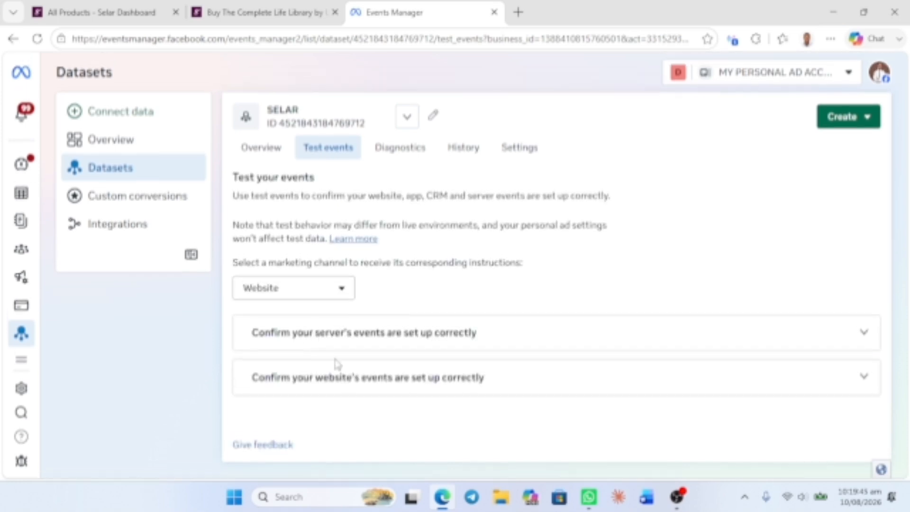
left_click(413, 386)
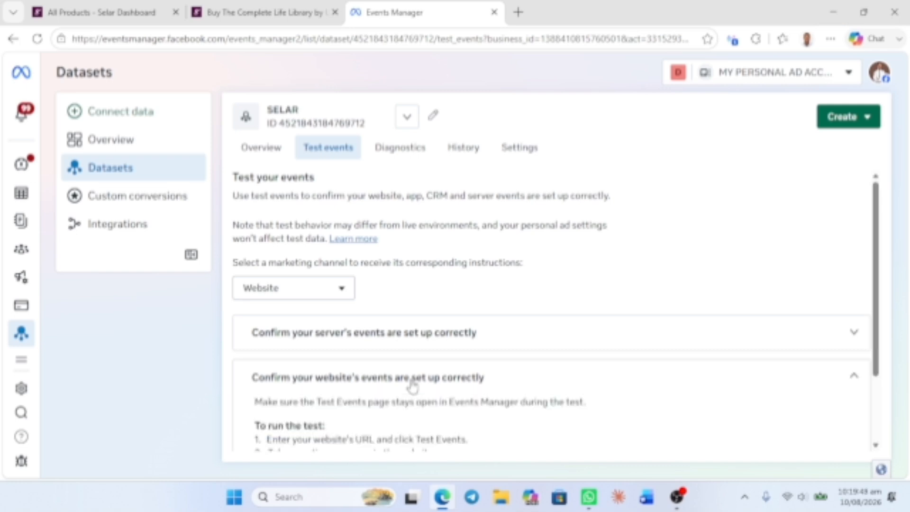
scroll(412, 379, "down", 3)
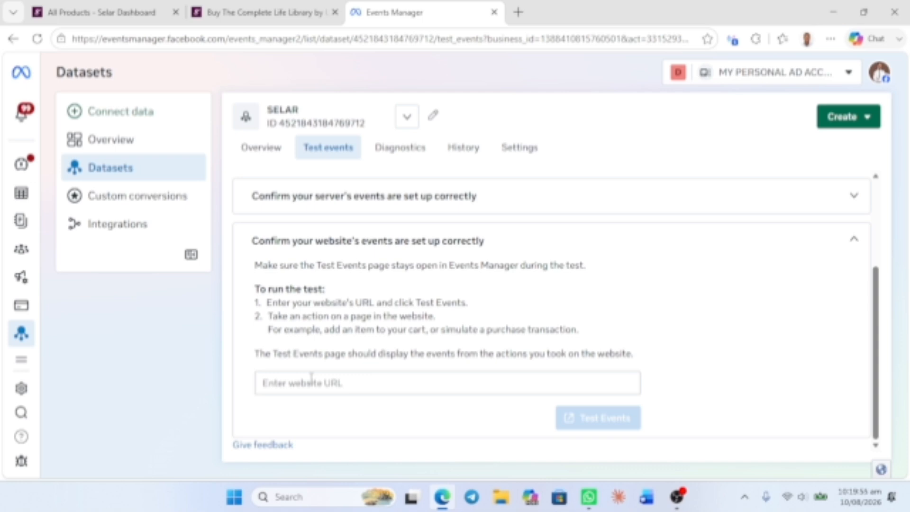
left_click(308, 382)
key("ctrl+v")
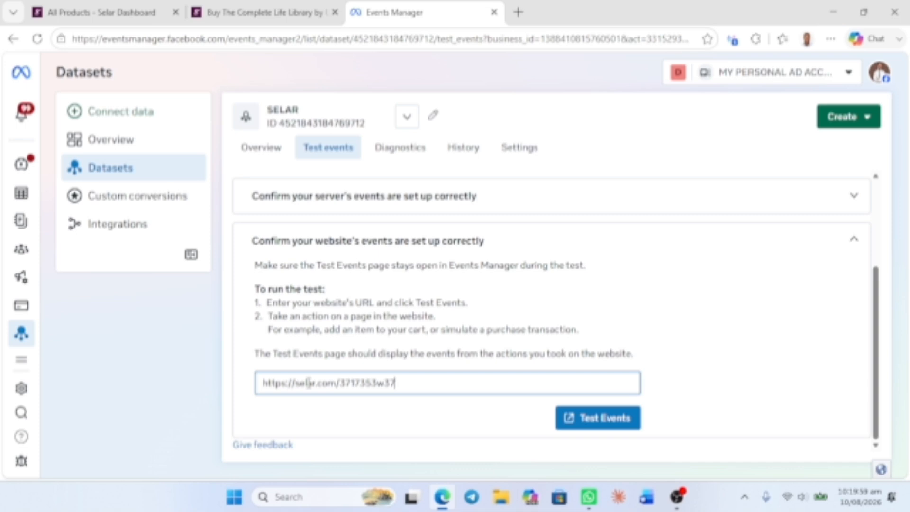
left_click(624, 419)
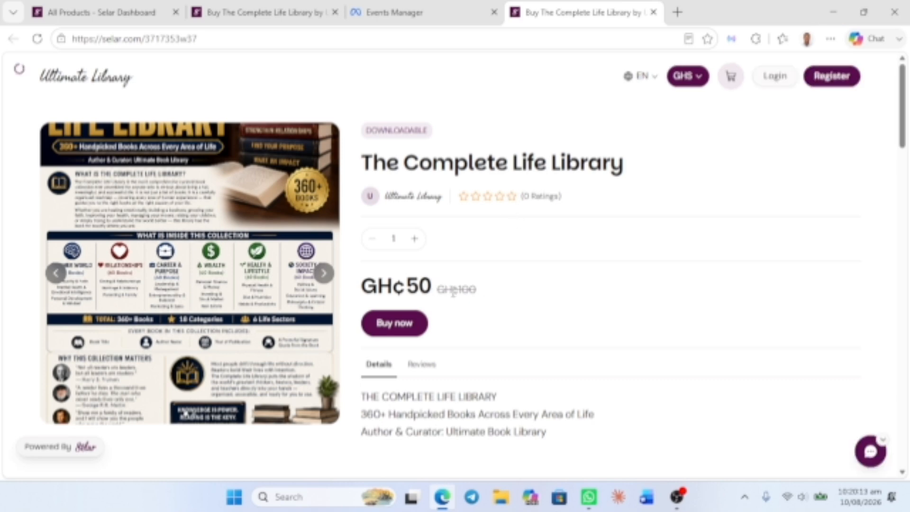
Step: Add The Complete Life Library to the cart from the test page and proceed to checkout
scroll(451, 294, "down", 1)
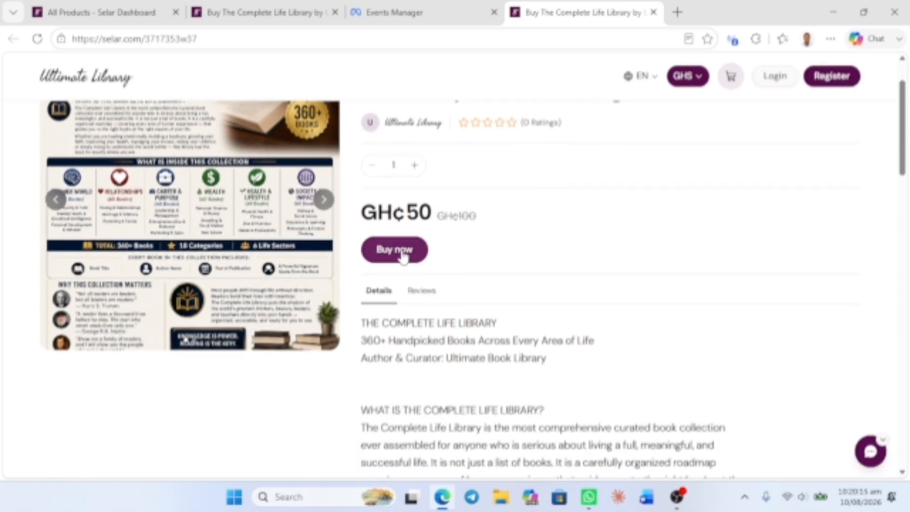
left_click(402, 252)
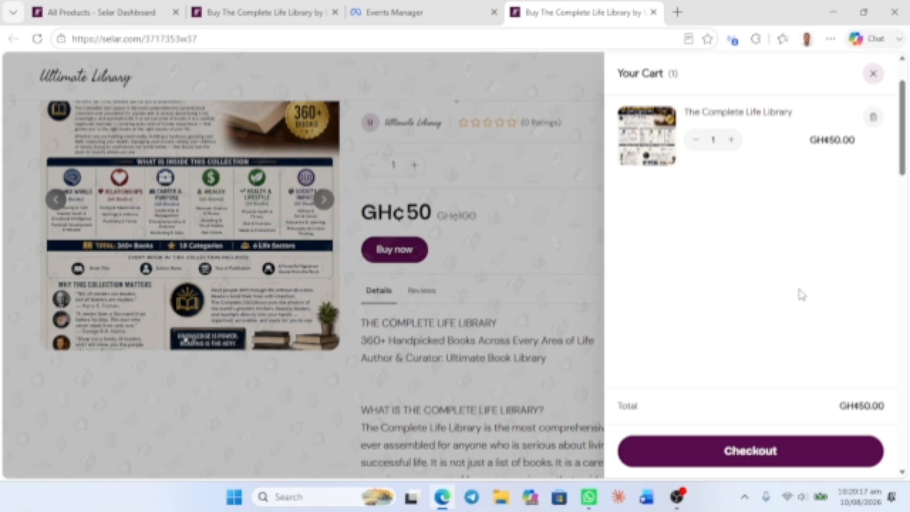
left_click(760, 455)
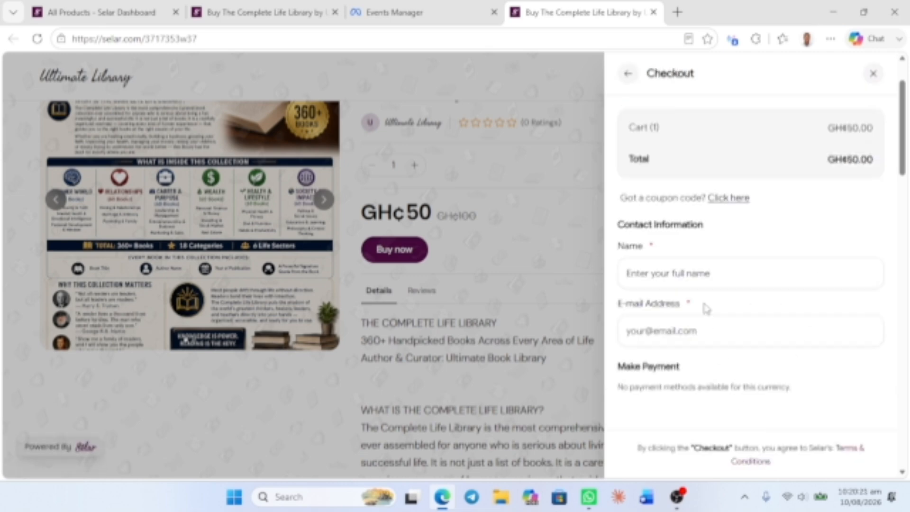
scroll(704, 306, "down", 2)
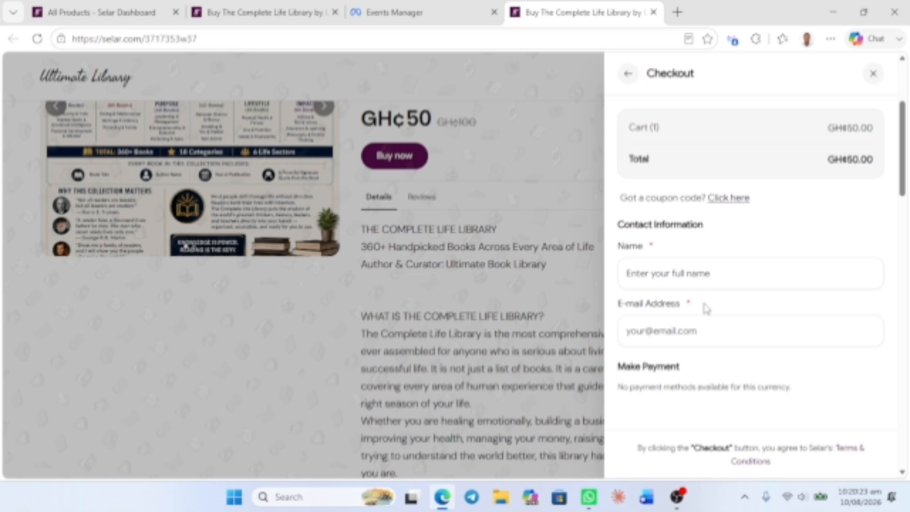
scroll(701, 297, "down", 1)
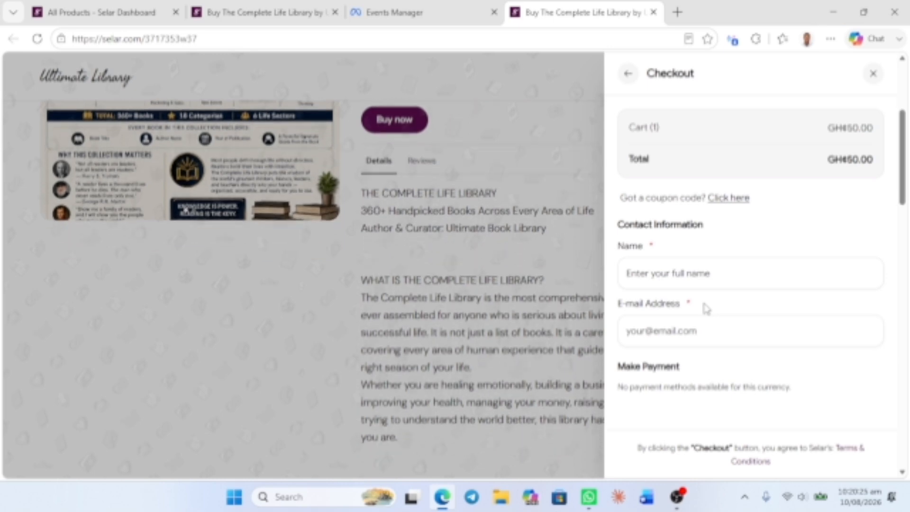
scroll(702, 297, "up", 1)
scroll(704, 305, "up", 2)
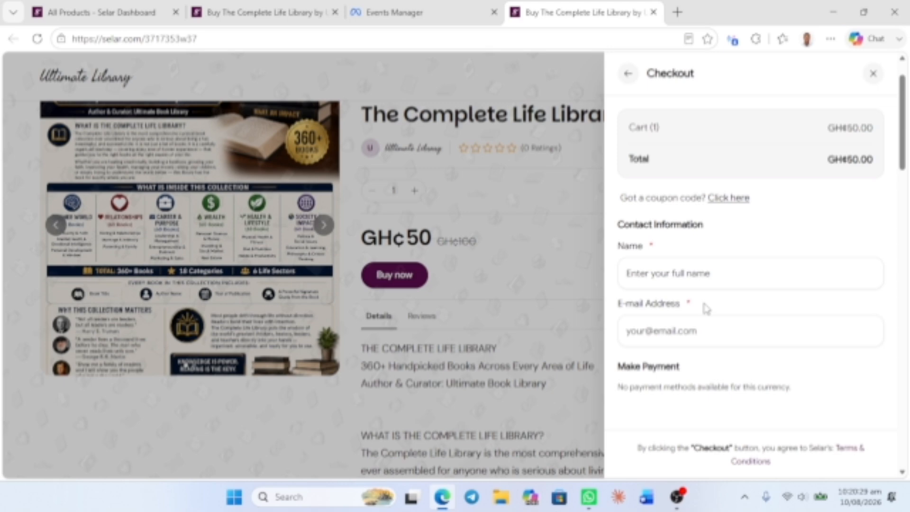
Step: Fill in the checkout contact information with a dummy name and a saved e-mail address
left_click(700, 286)
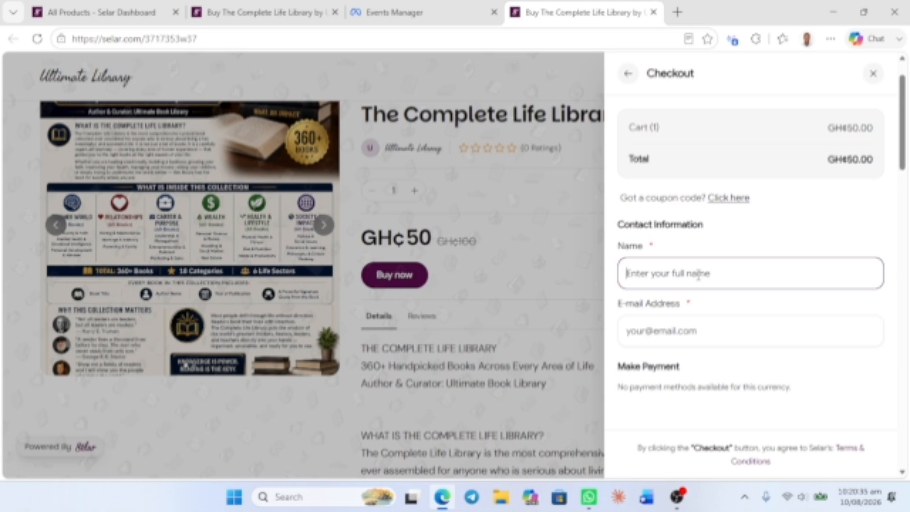
type("SFSGAFSG")
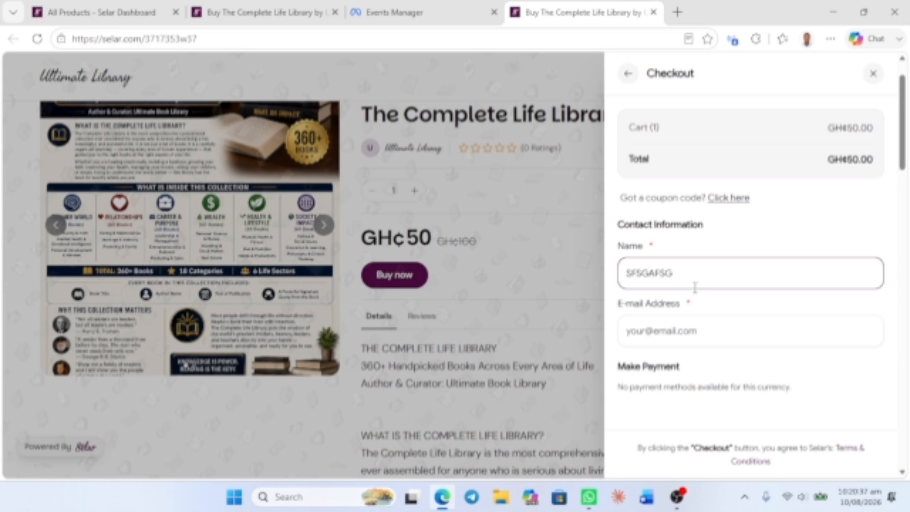
left_click(688, 327)
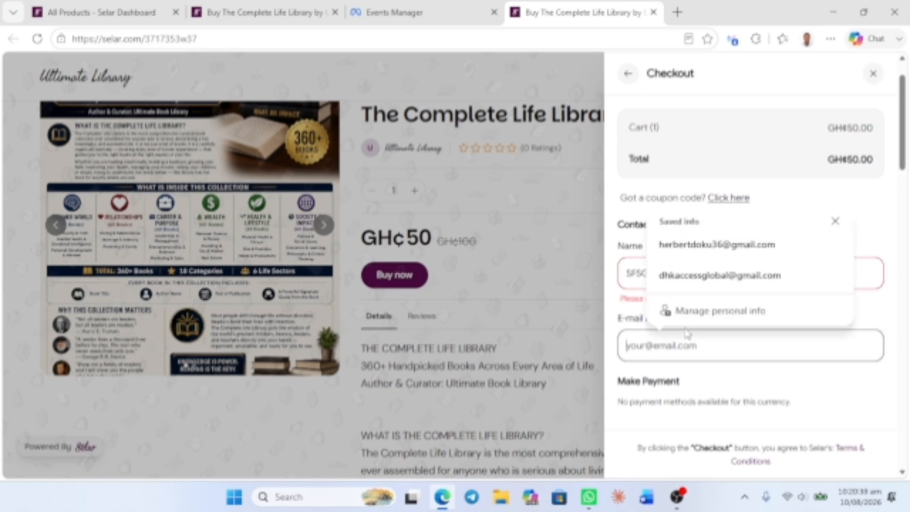
left_click(699, 256)
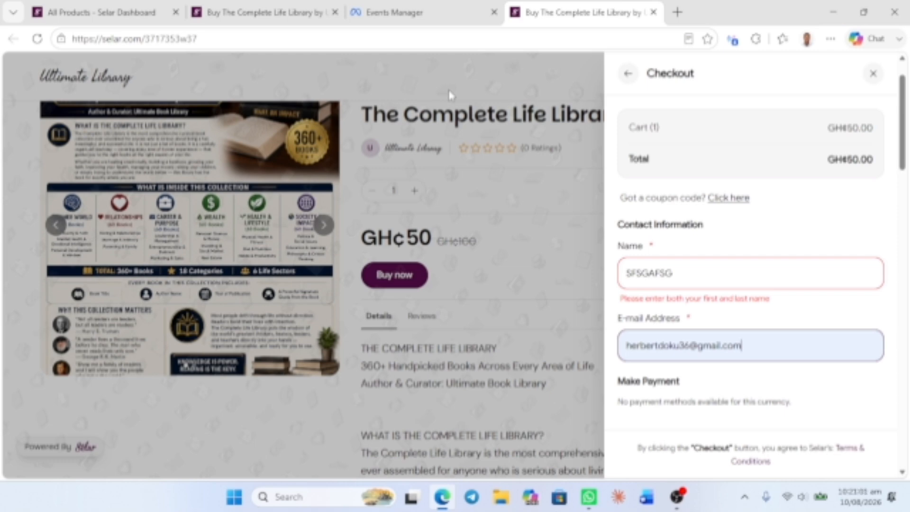
Step: Return to Events Manager and examine the test events received from the Selar page, including their status and time received
left_click(436, 23)
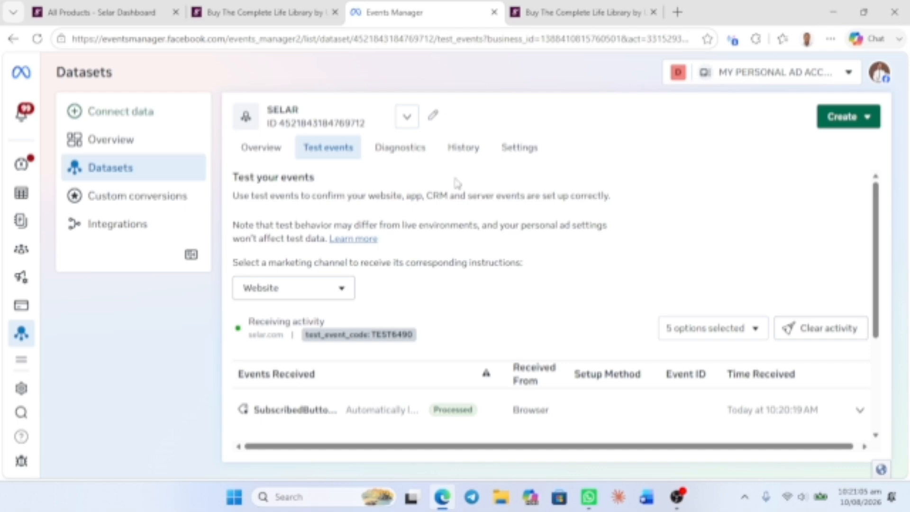
scroll(455, 182, "down", 1)
scroll(455, 182, "down", 3)
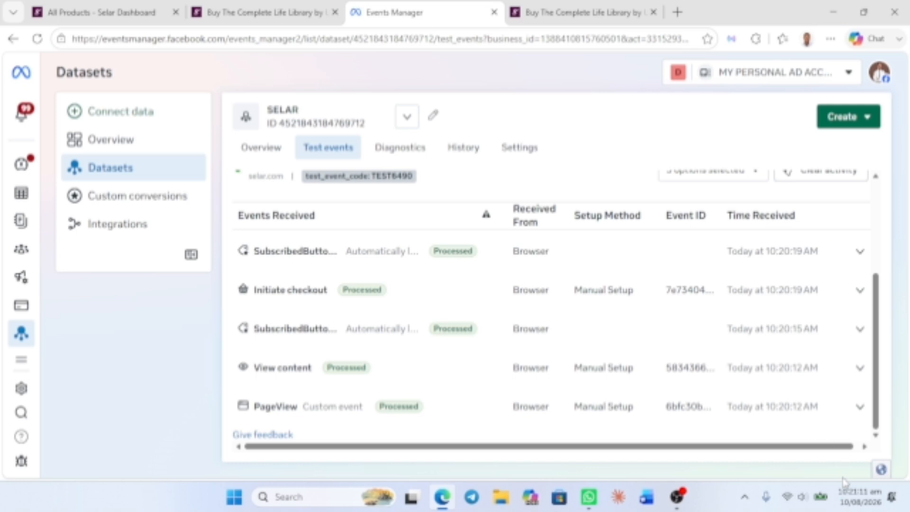
mouse_move(851, 491)
scroll(759, 285, "up", 1)
scroll(761, 285, "up", 1)
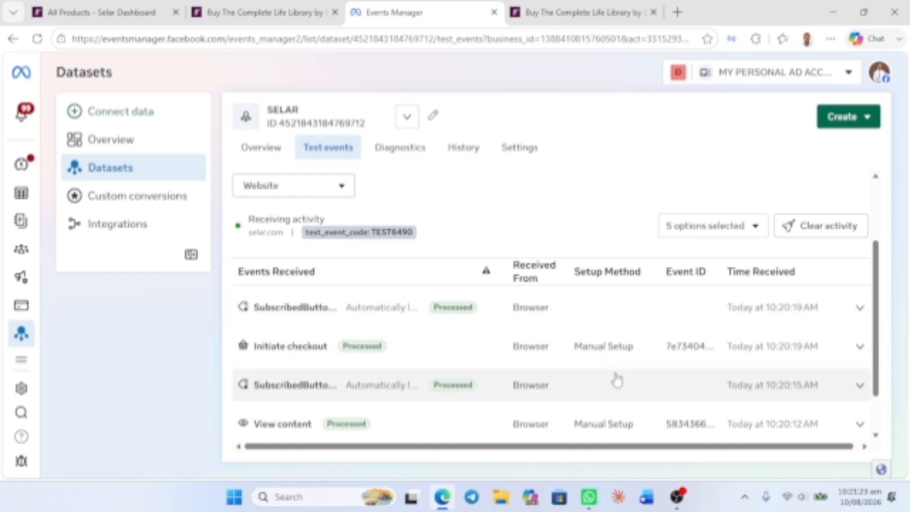
scroll(615, 378, "down", 1)
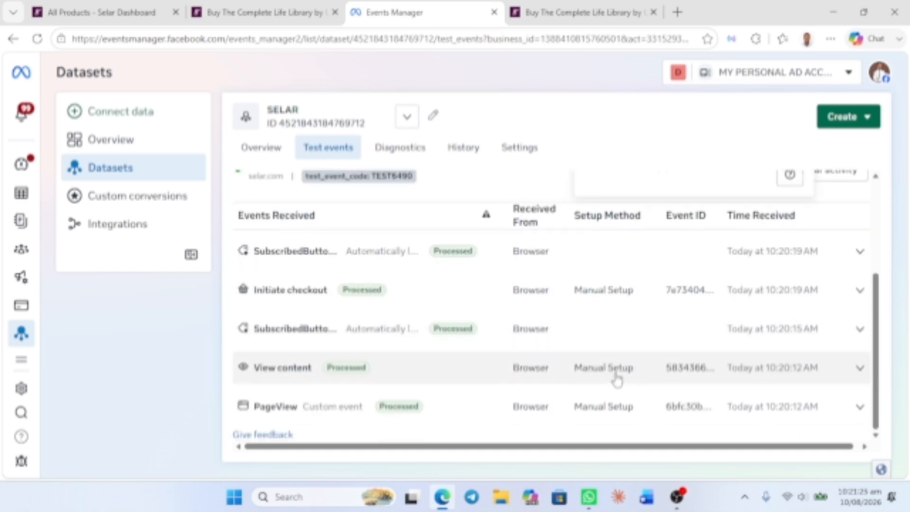